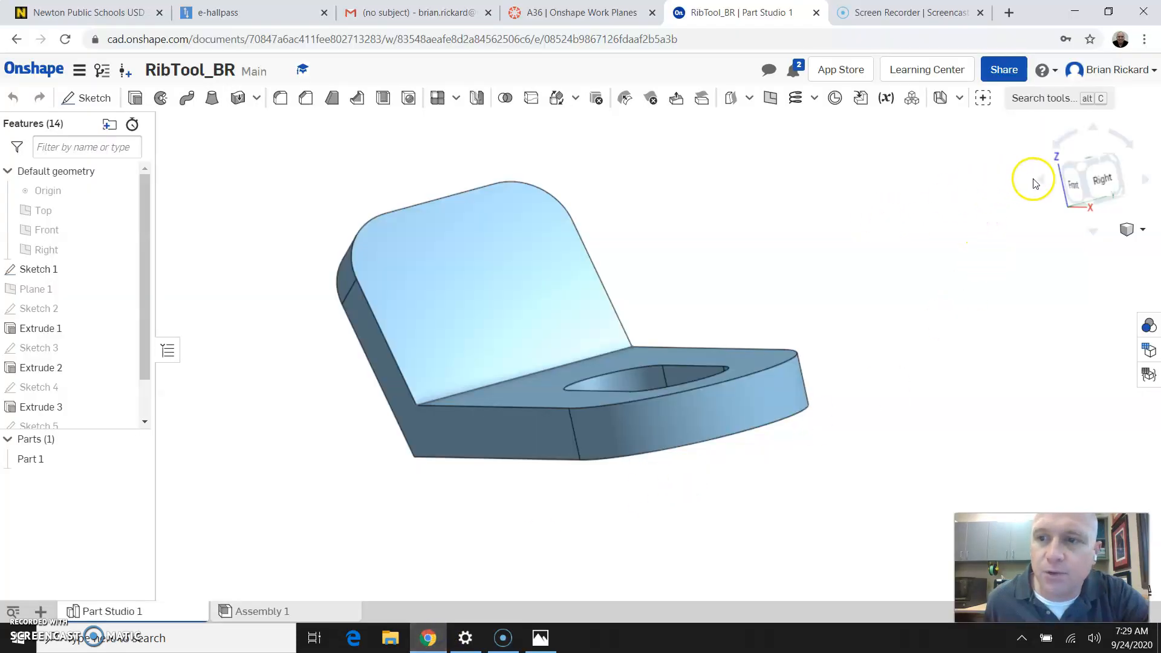
Create a mid plane halfway between the bracket's two opposite side faces
left_click(1084, 174)
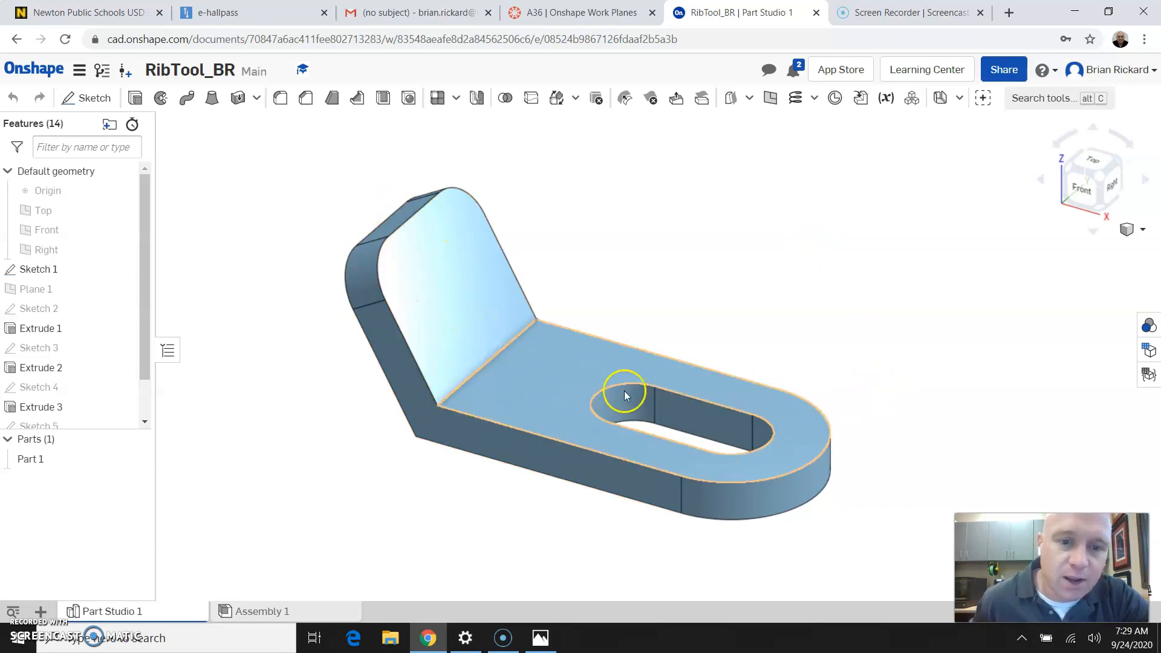
left_click(1082, 189)
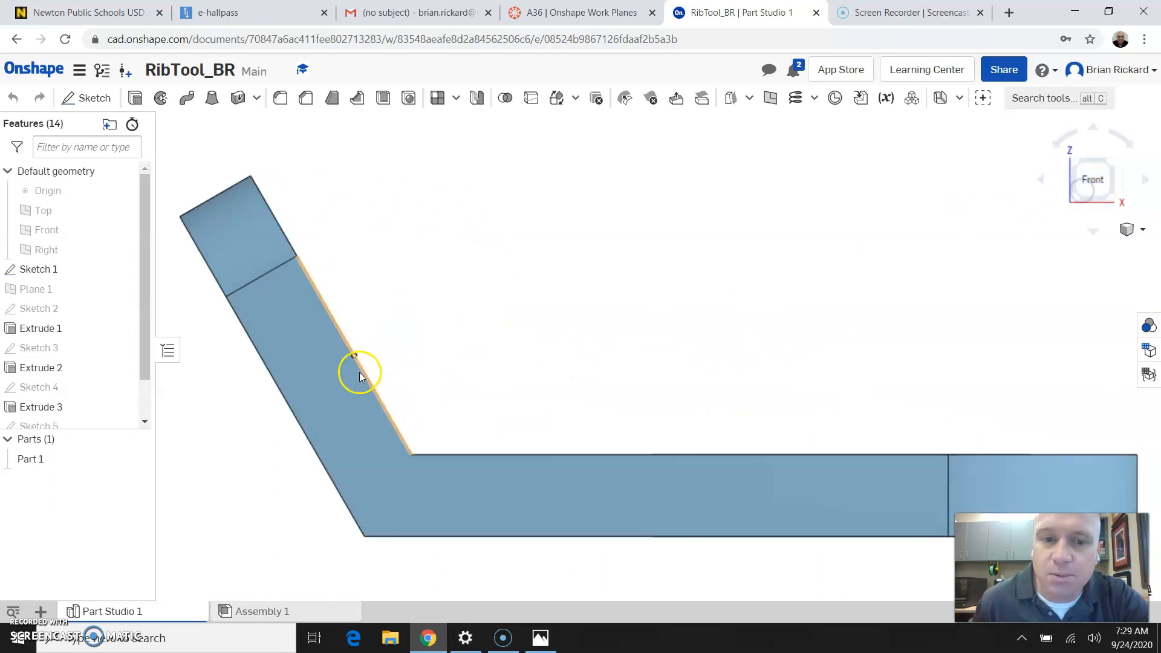
scroll(308, 357, "up", 3)
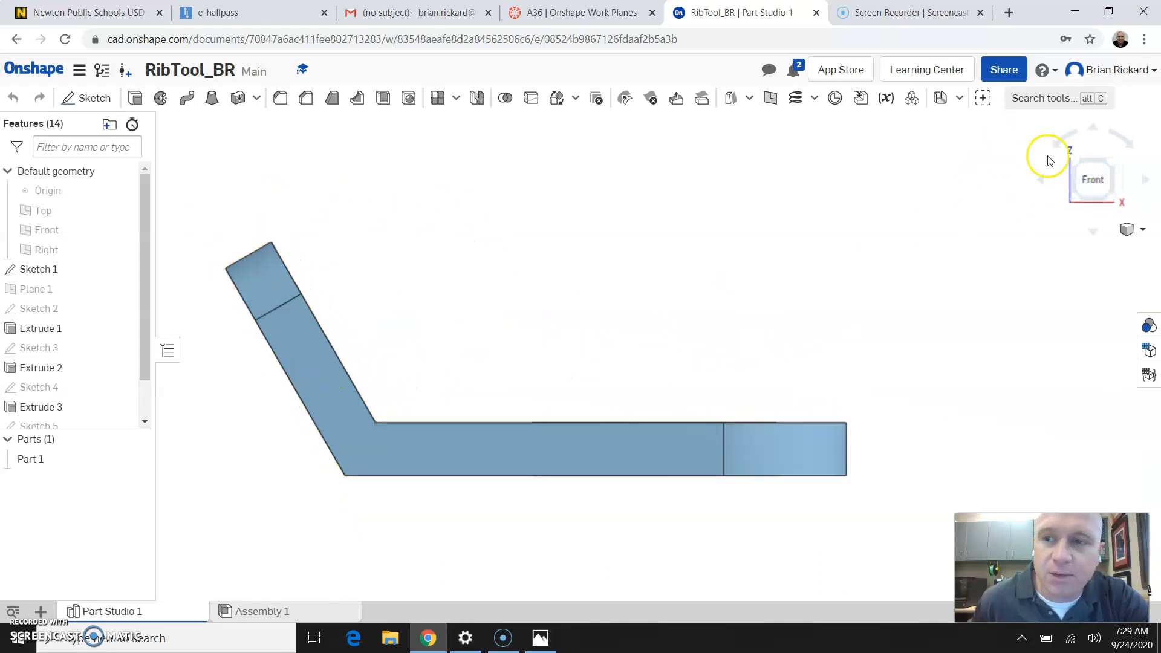
left_click(1072, 162)
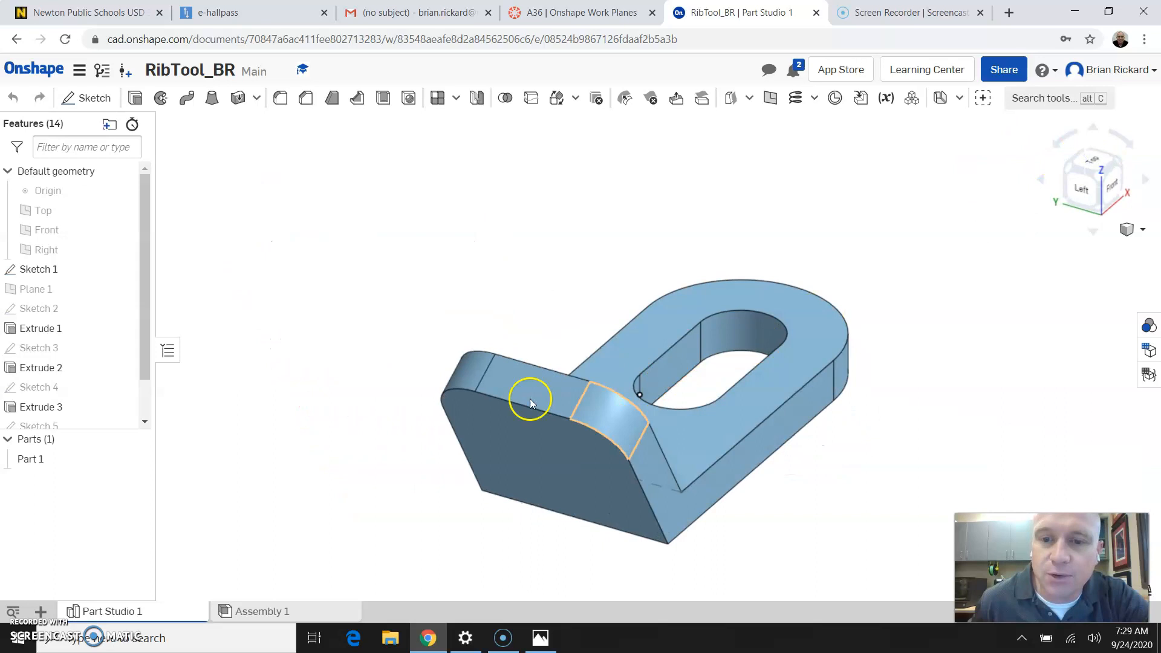
left_click(770, 98)
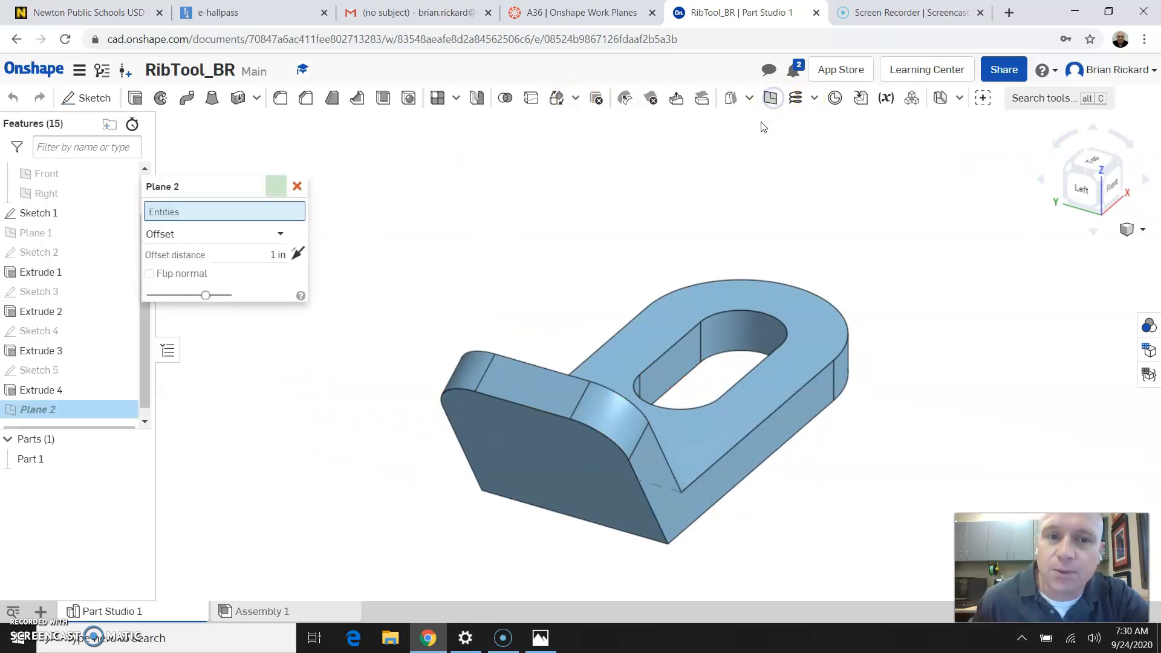
left_click(282, 233)
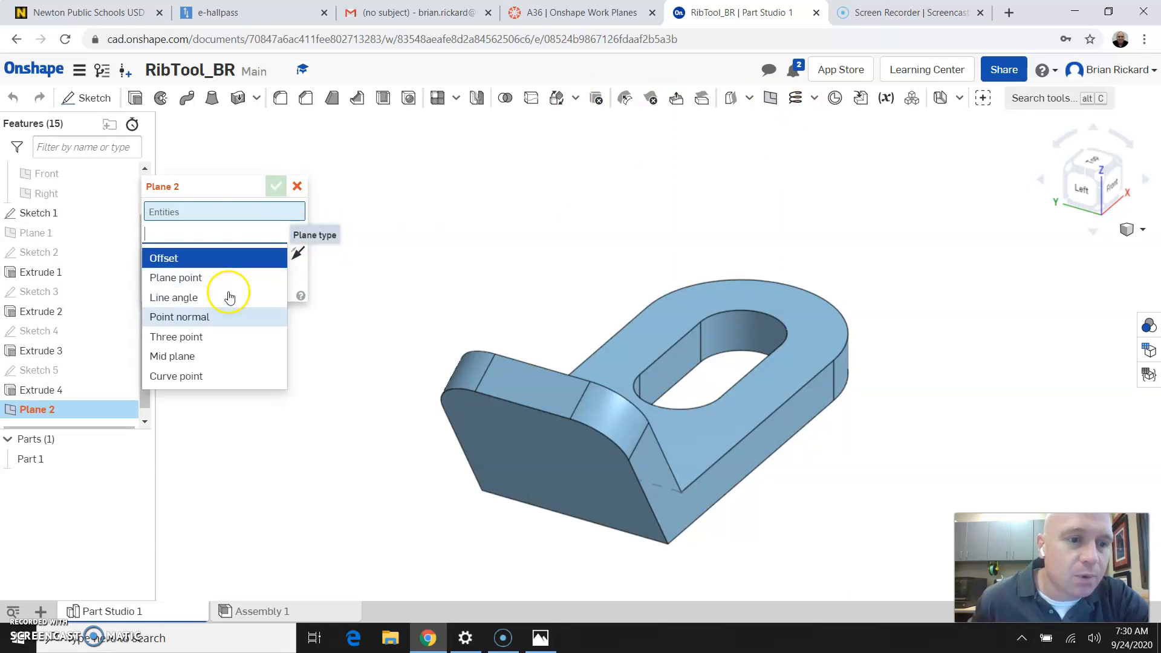
left_click(209, 365)
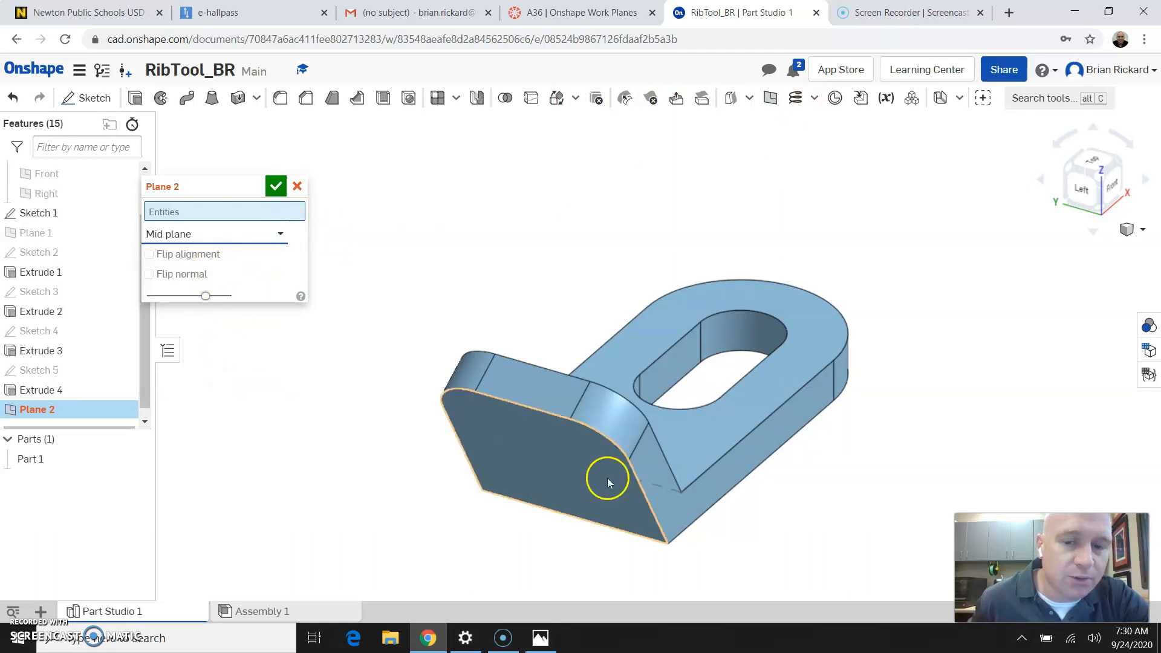
left_click(771, 440)
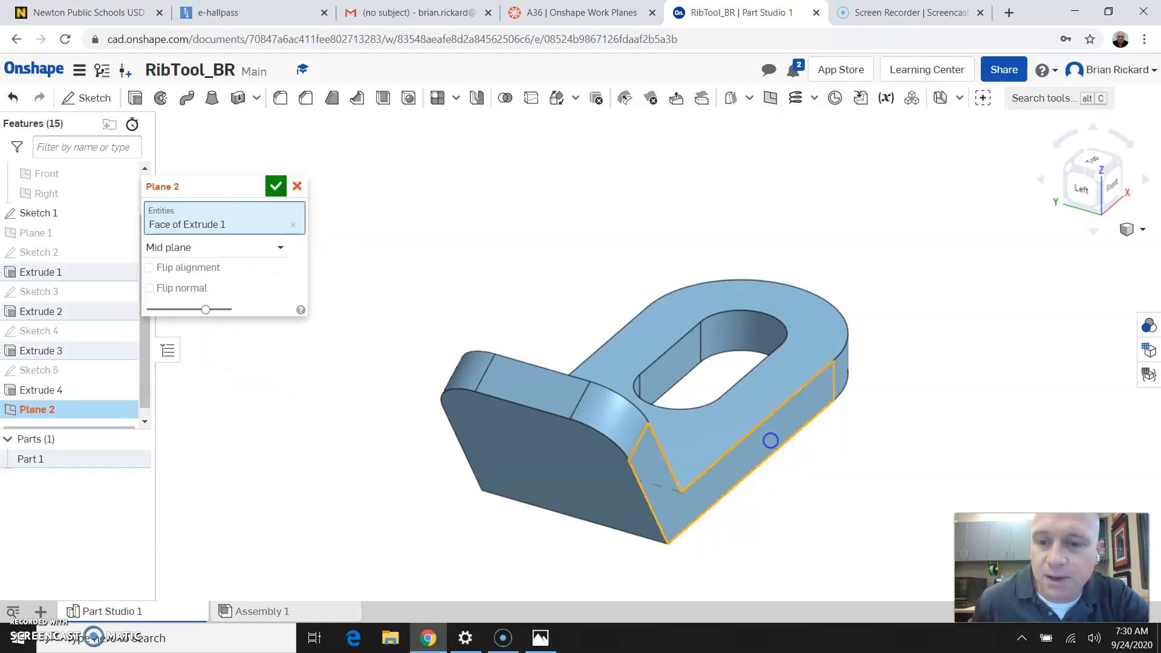
right_click_drag(860, 443, 1001, 417)
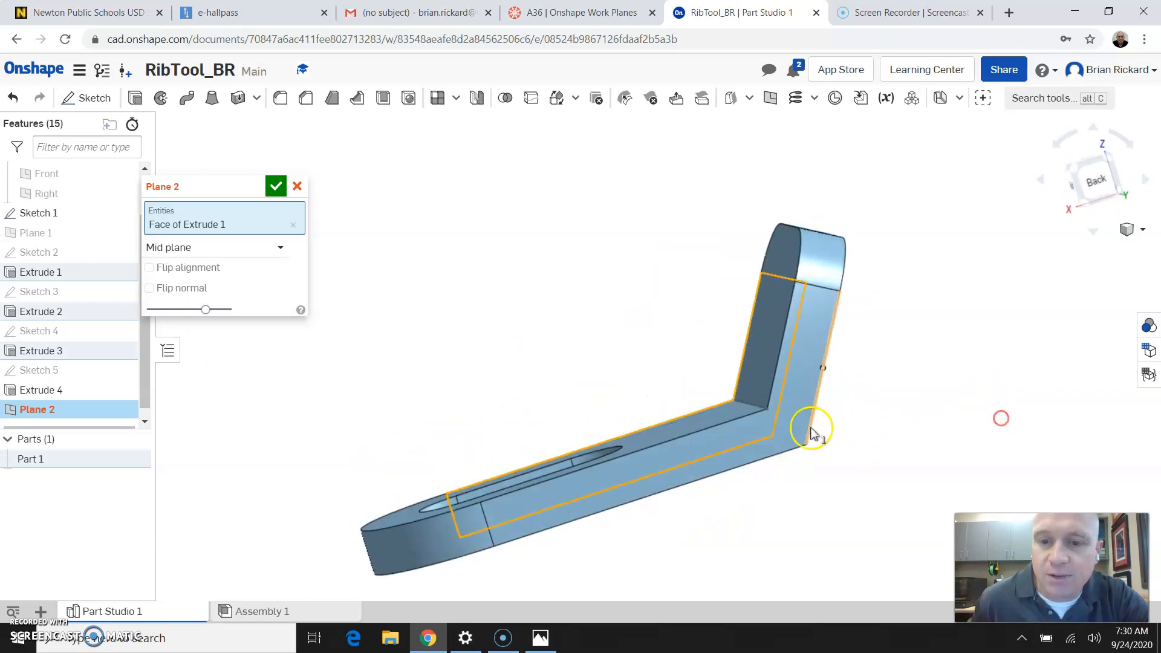
left_click(796, 459)
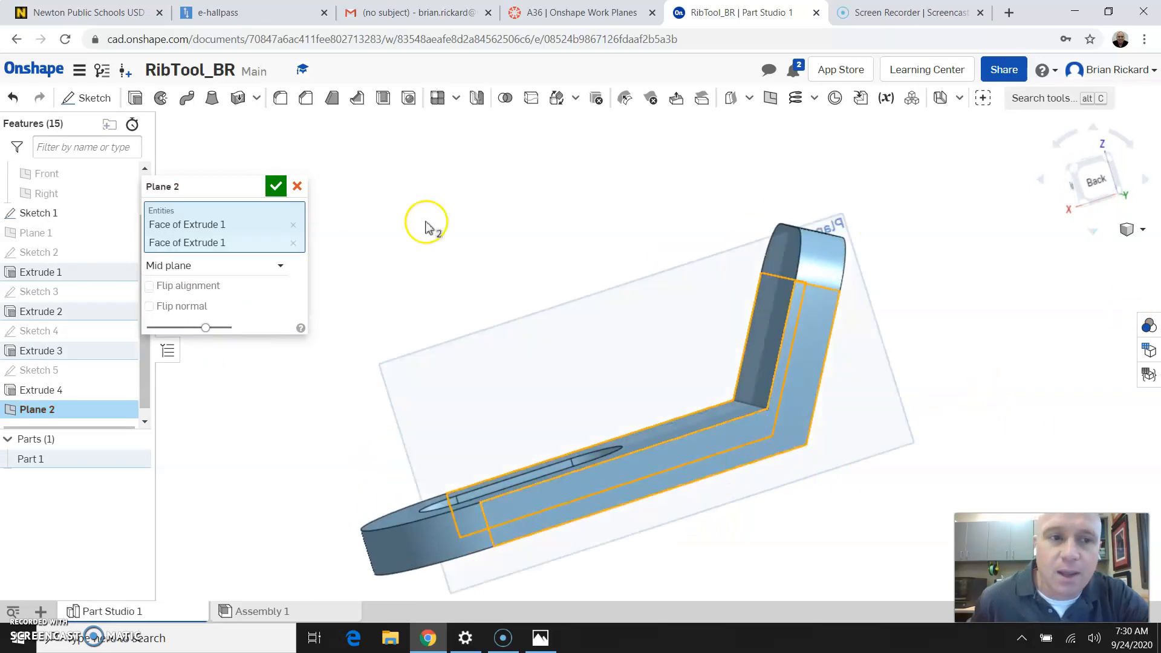
left_click(276, 187)
Create a sketch on the new mid plane and open it for editing
right_click_drag(920, 293, 1105, 284)
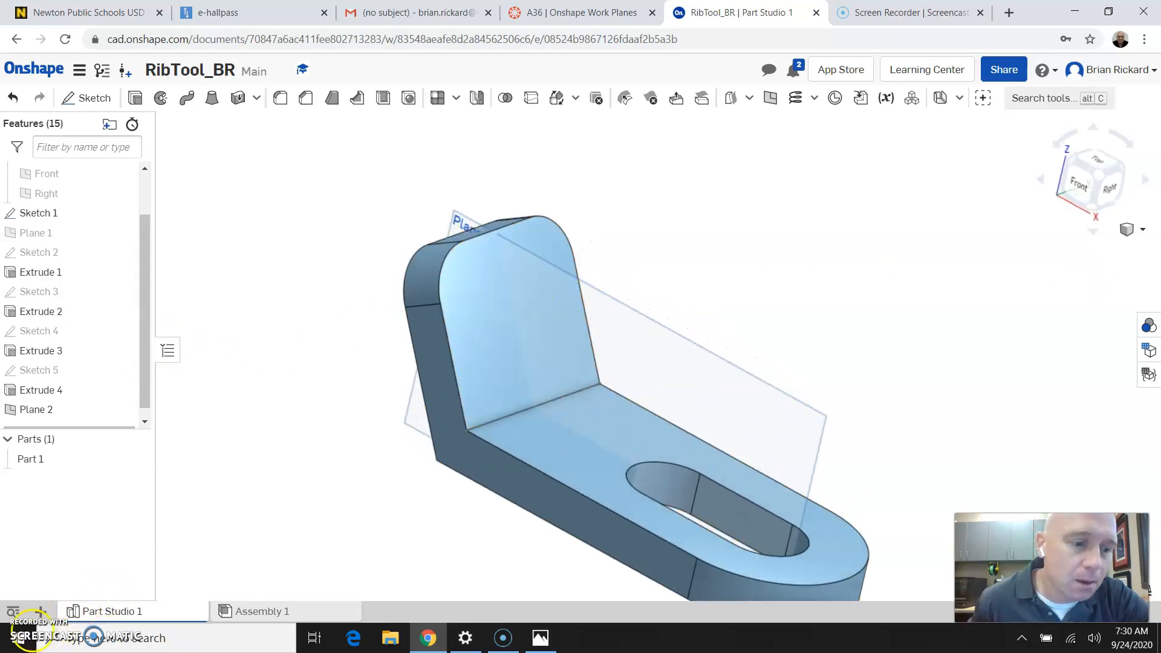
right_click_drag(337, 441, 327, 448)
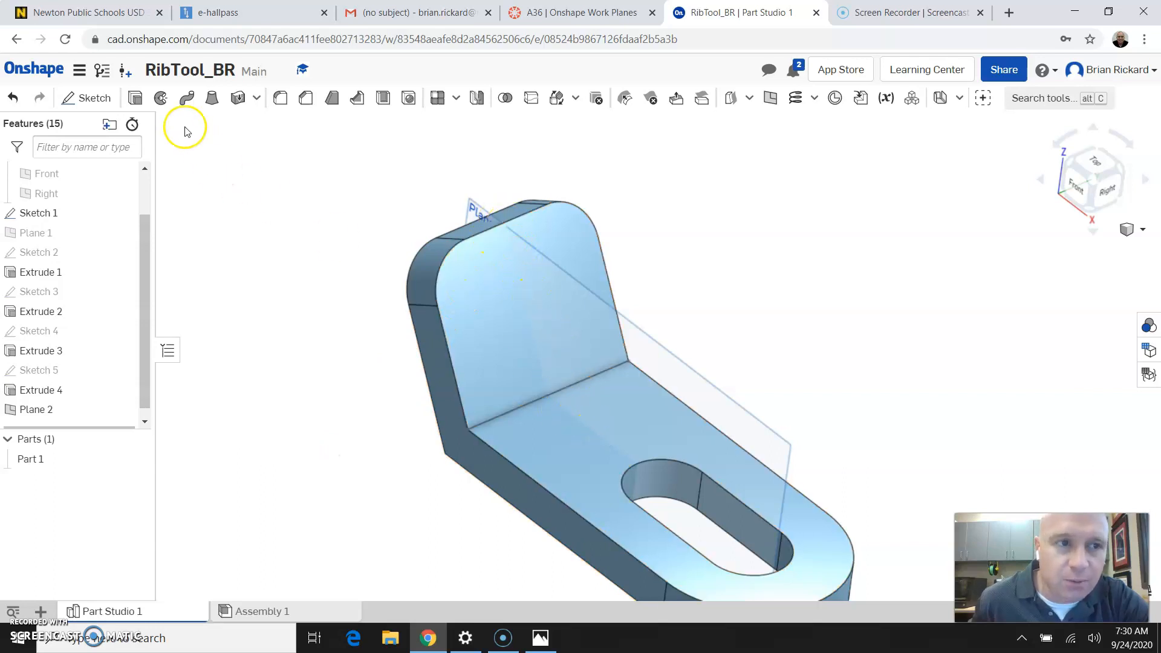
left_click(98, 101)
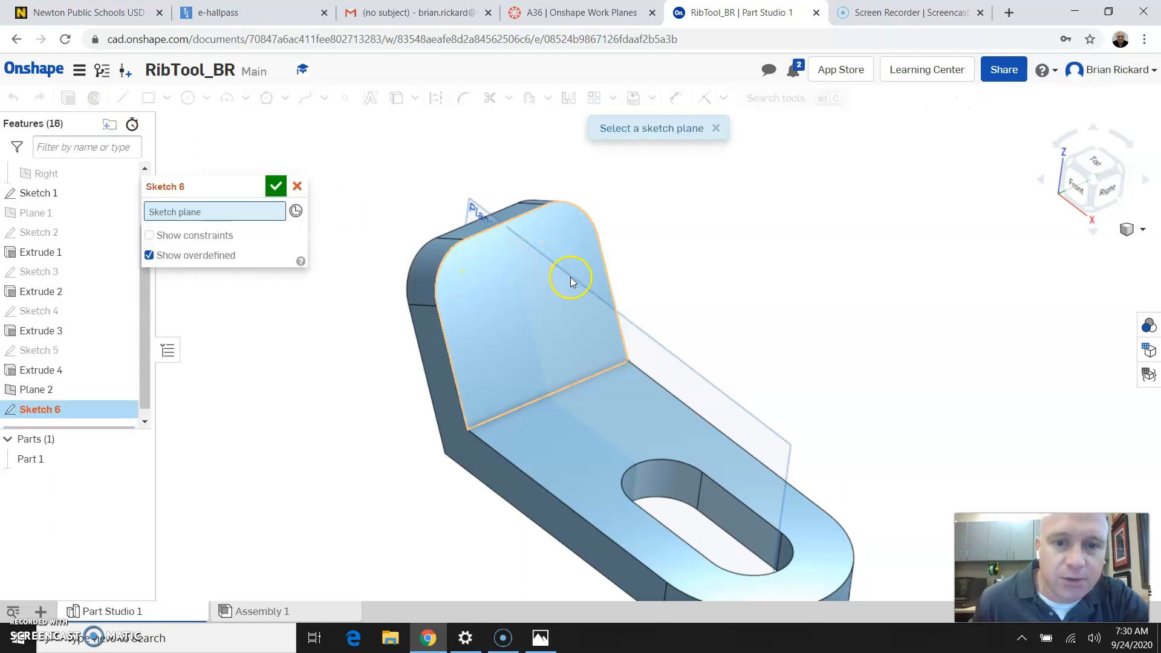
left_click(737, 403)
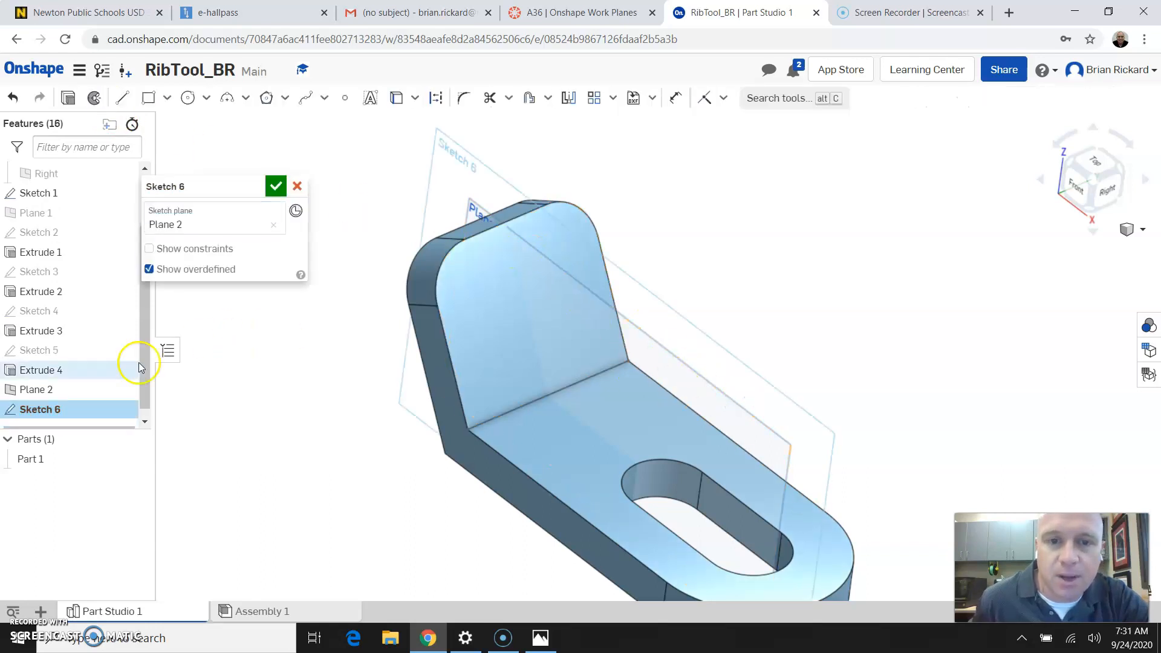
left_click(273, 189)
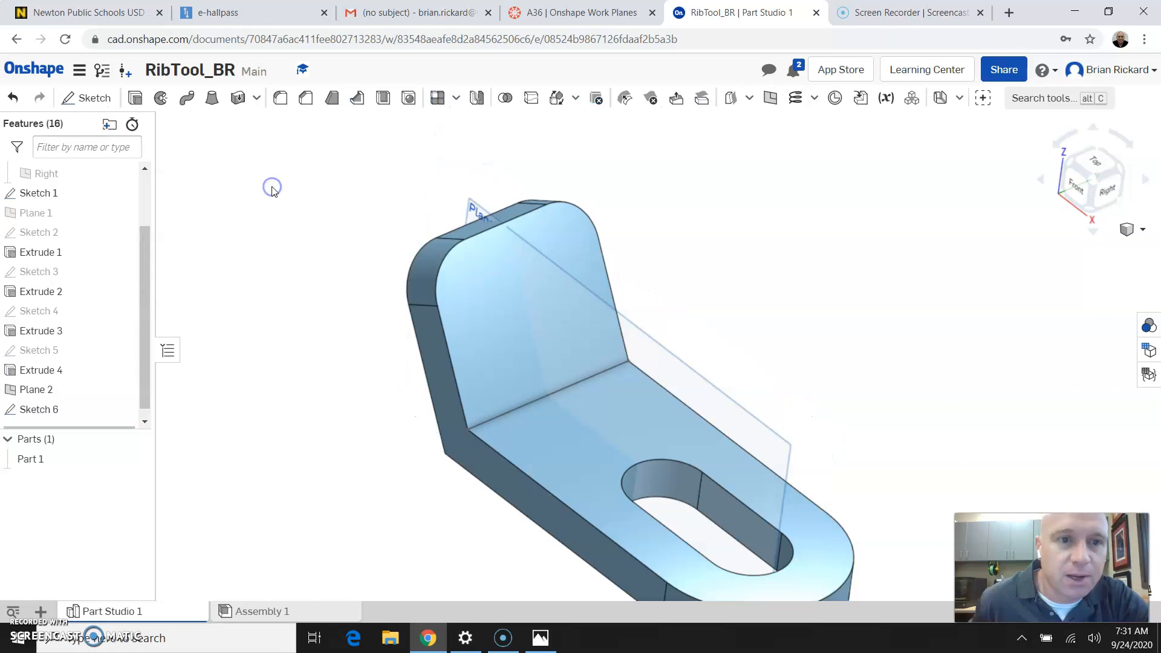
double_click(39, 412)
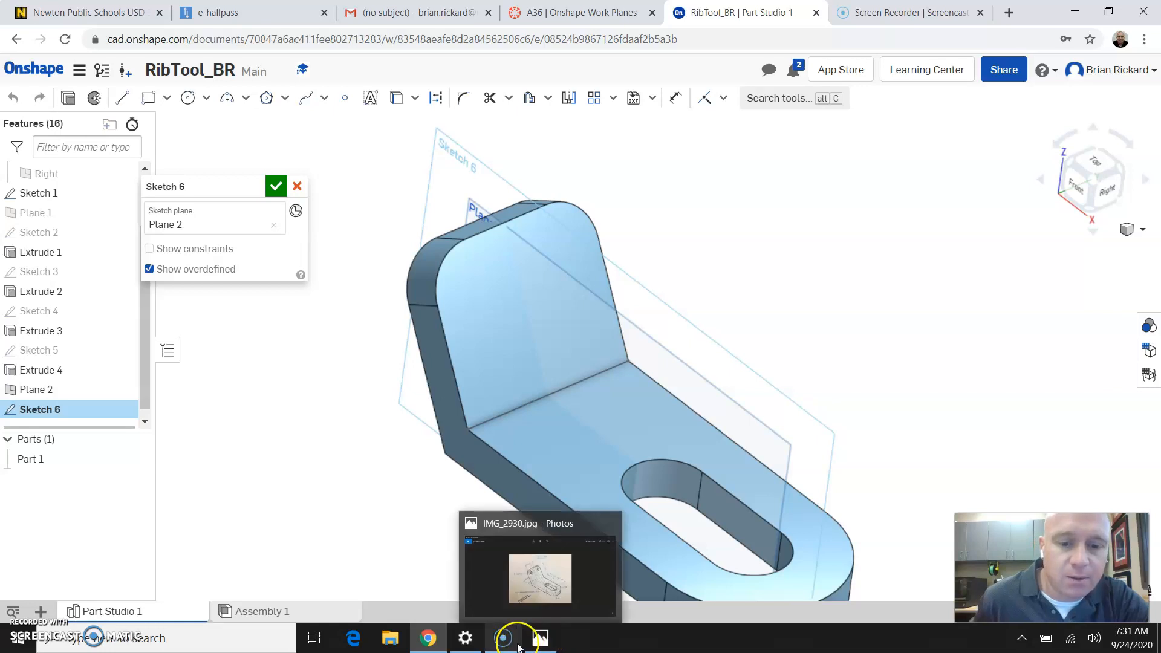
Check the reference drawing IMG_2930.jpg, then project the base's top face and the upright's inner face into the mid-plane sketch
left_click(540, 639)
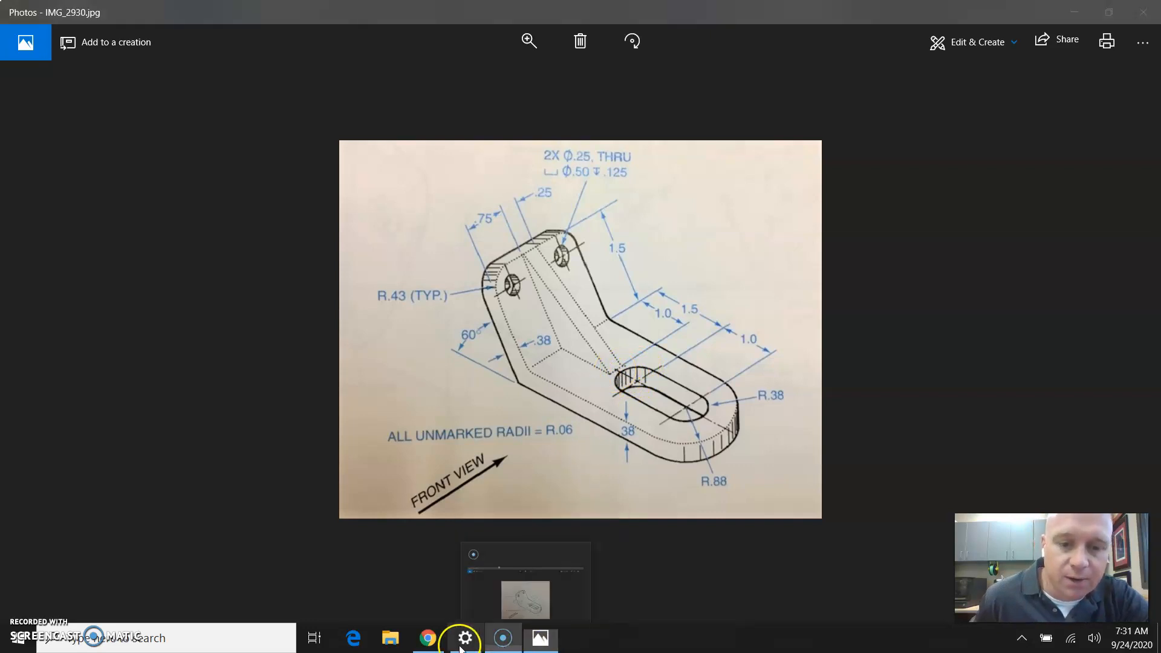
left_click(441, 643)
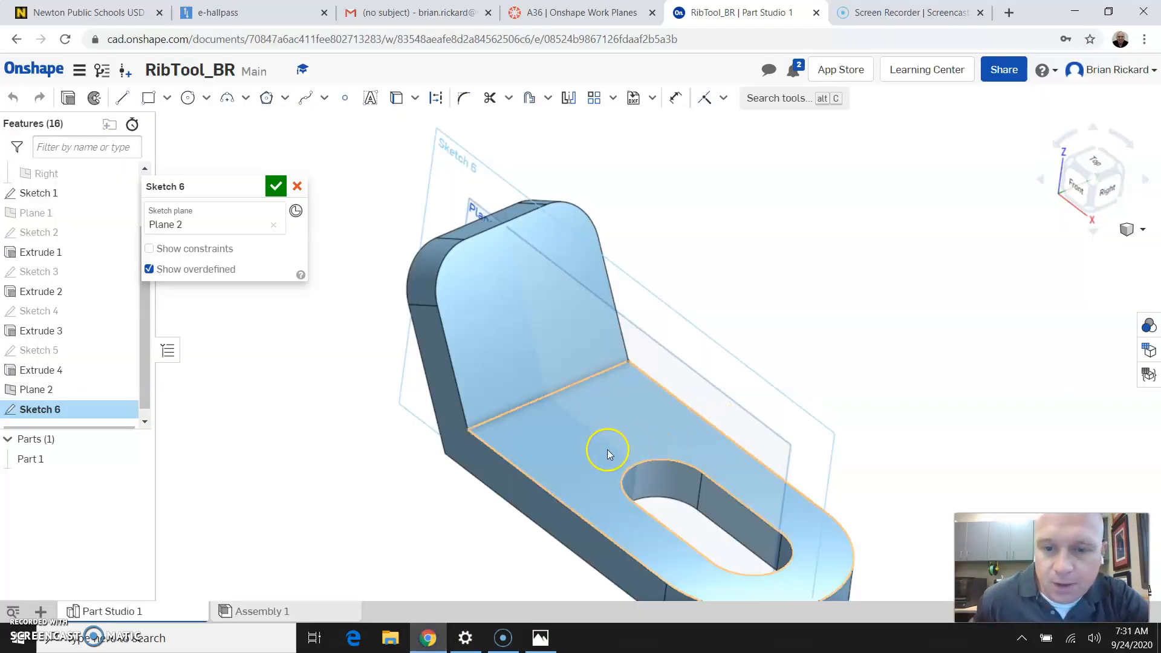
left_click(396, 100)
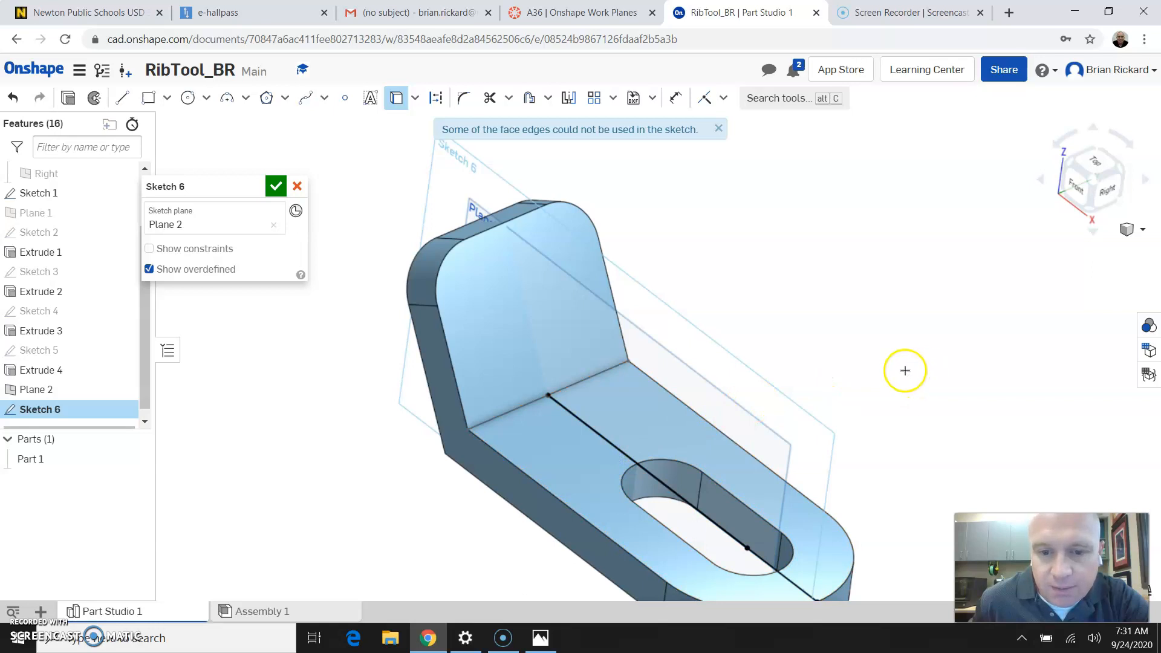
left_click(540, 373)
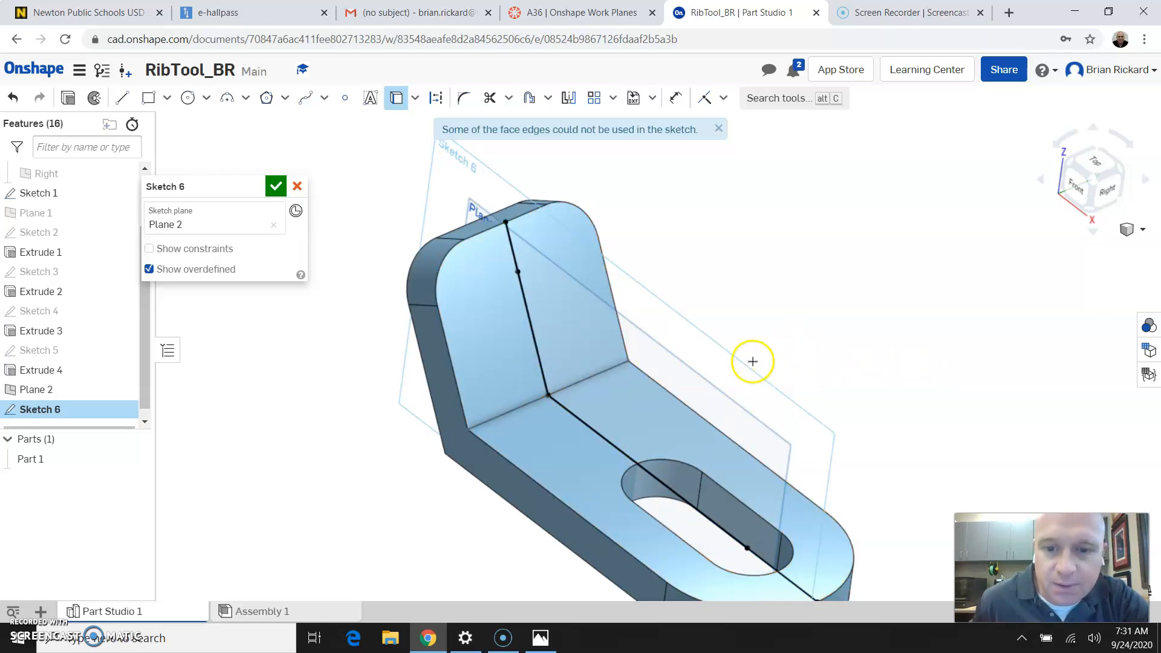
Place a point on the projected base line and dimension it 1 in from the inner corner
left_click(344, 101)
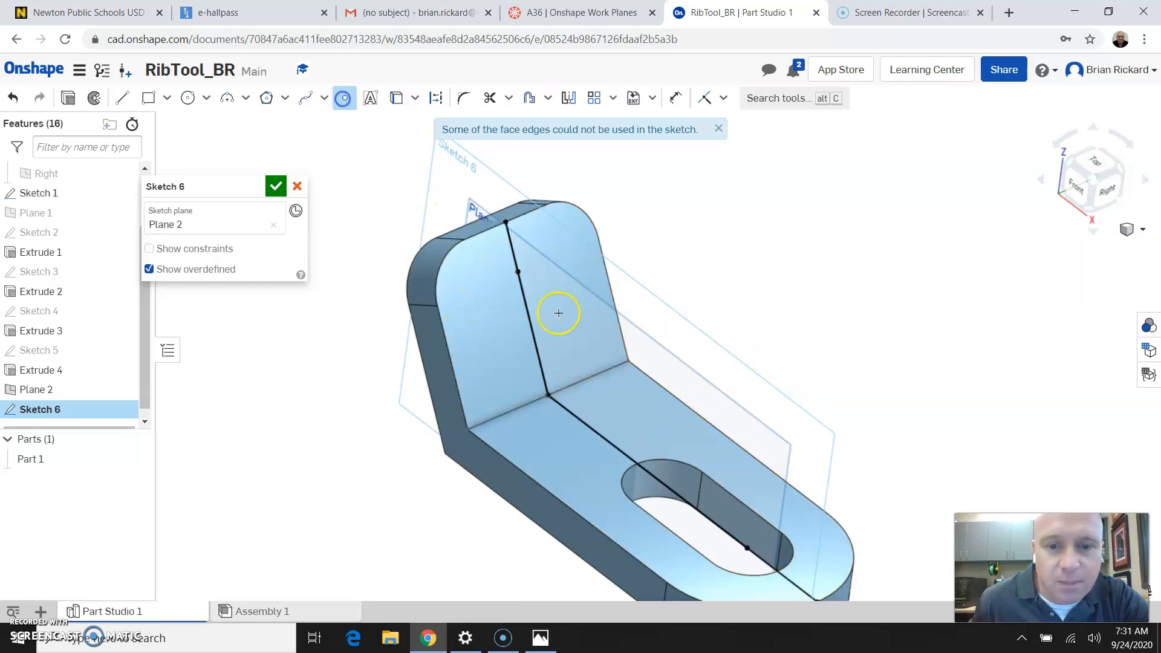
left_click(602, 437)
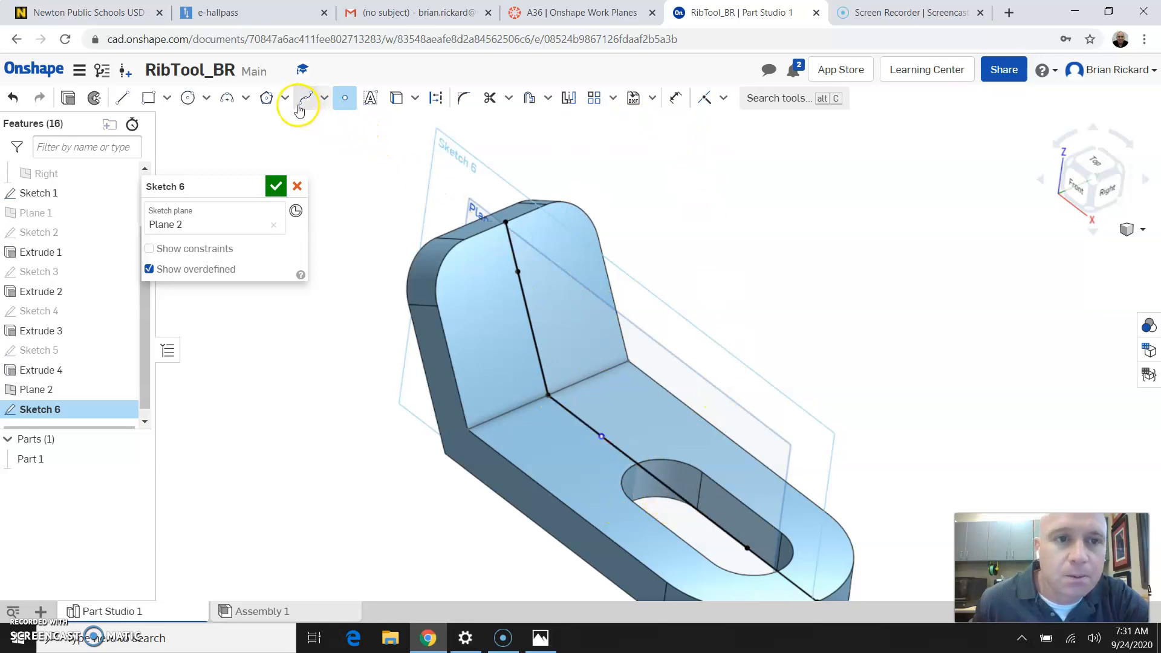
left_click(674, 98)
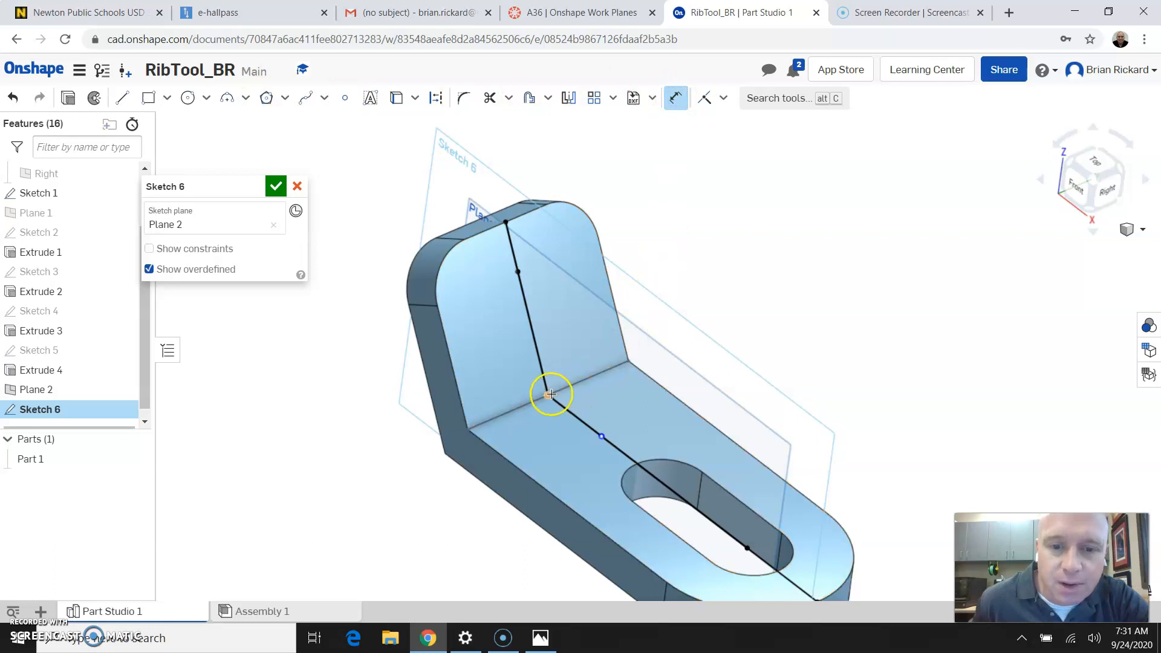
left_click(547, 397)
left_click(601, 436)
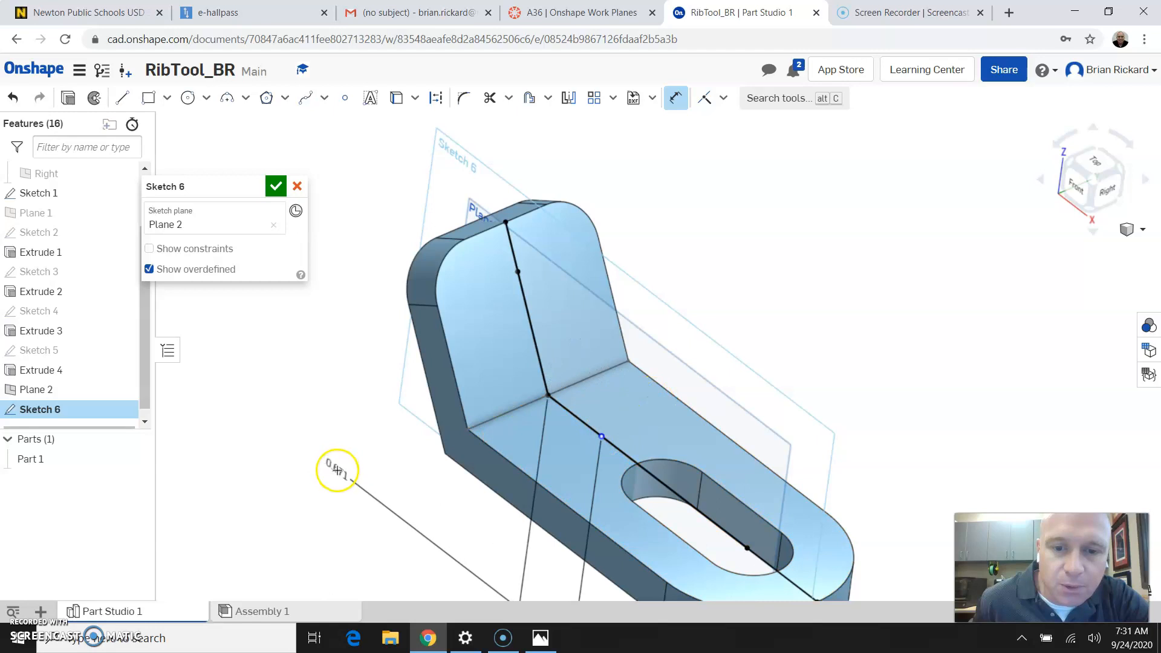
left_click(523, 423)
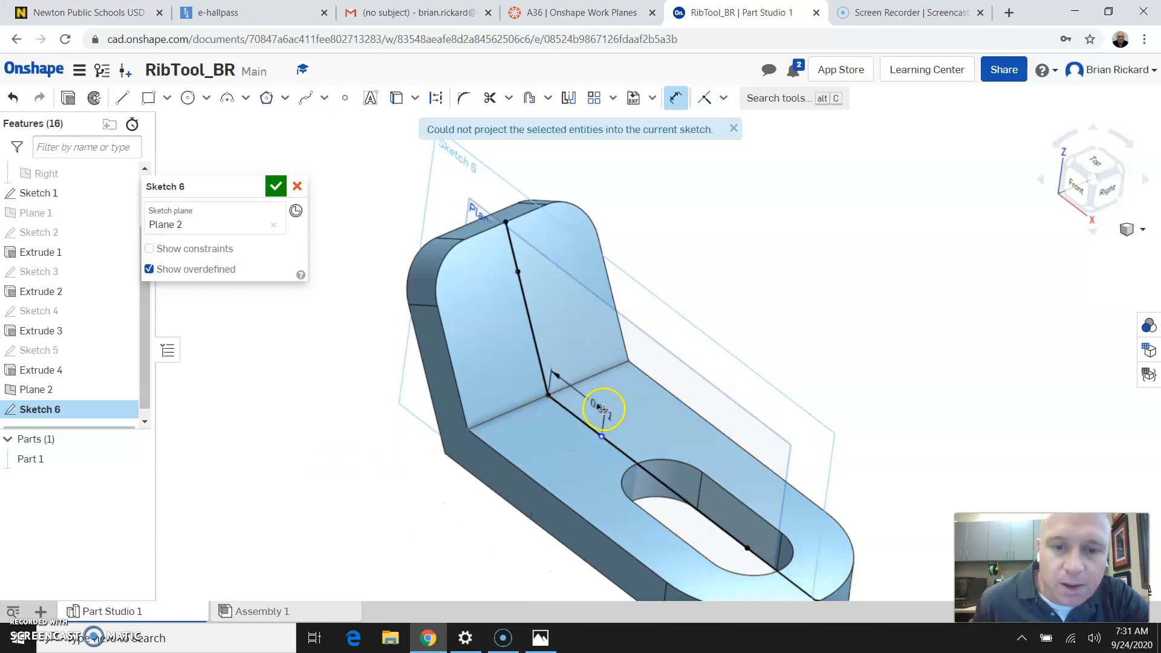
left_click(614, 407)
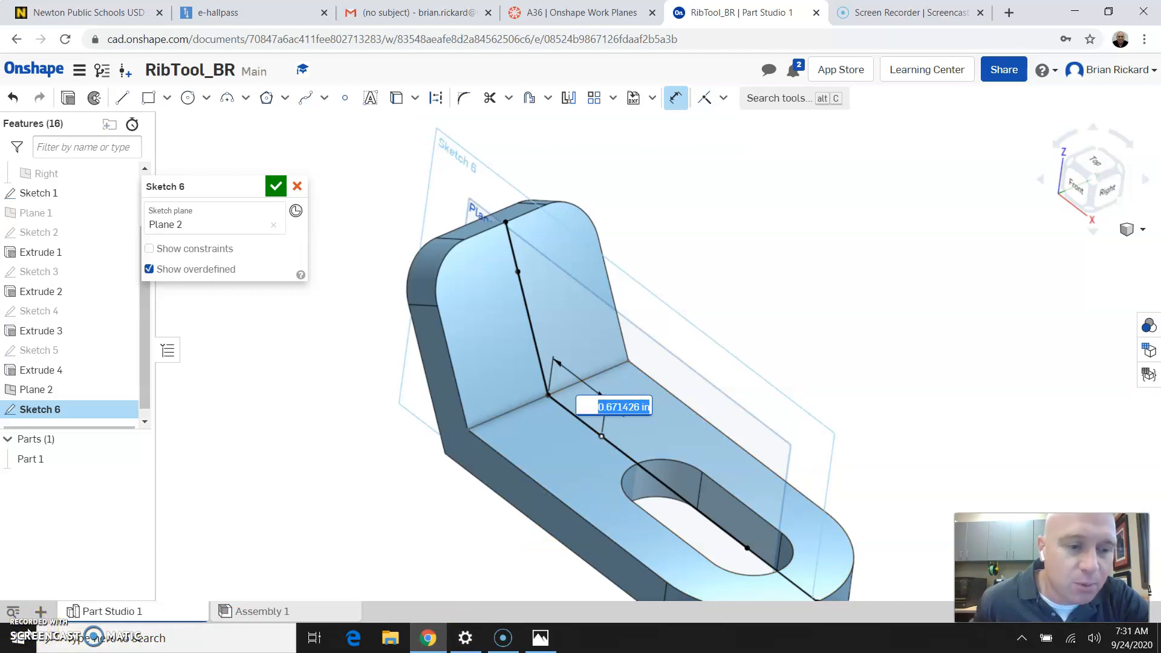
left_click(629, 408)
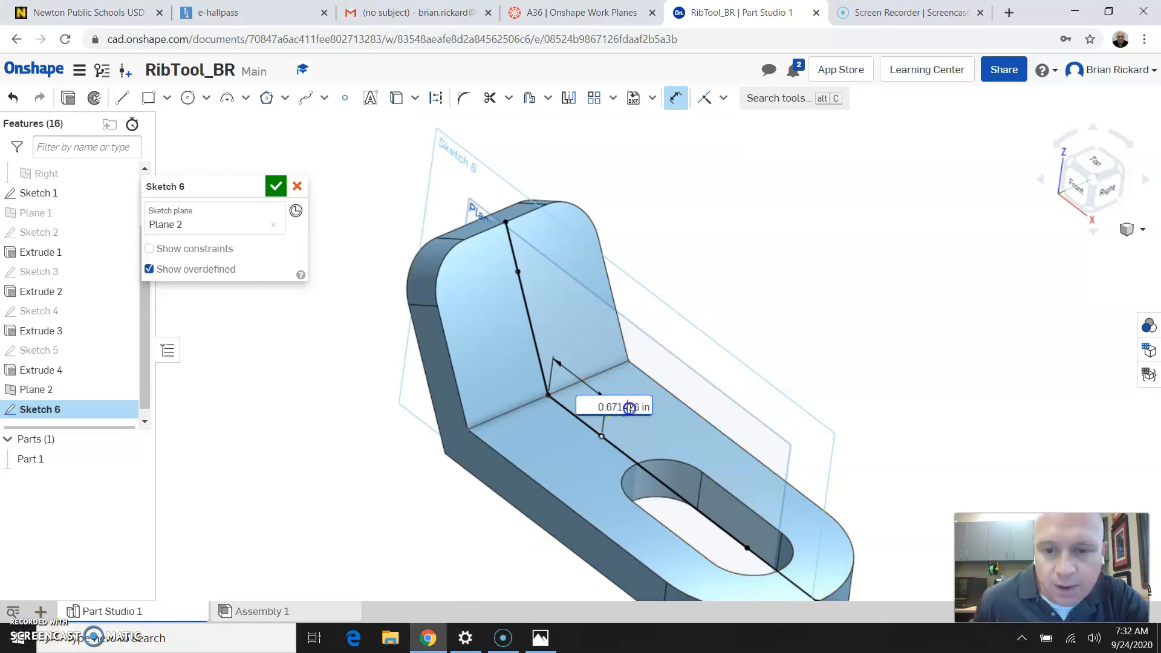
key("Return")
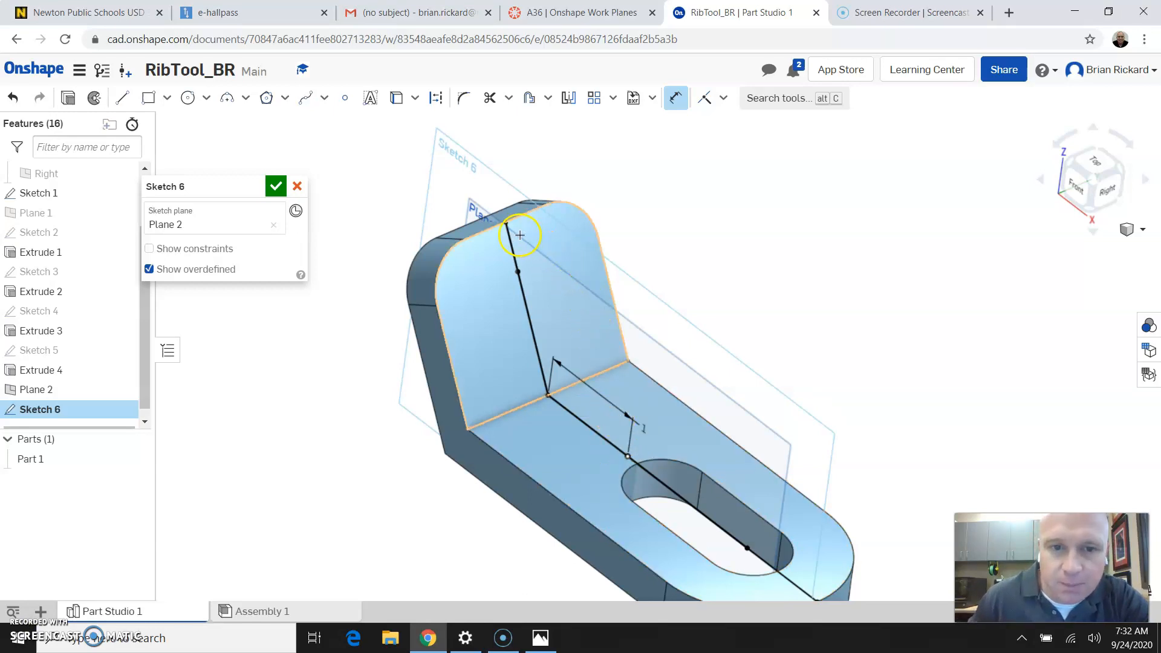
Draw a diagonal line from the upper end of the upright's projected line to the base point, and finish the sketch
left_click(125, 98)
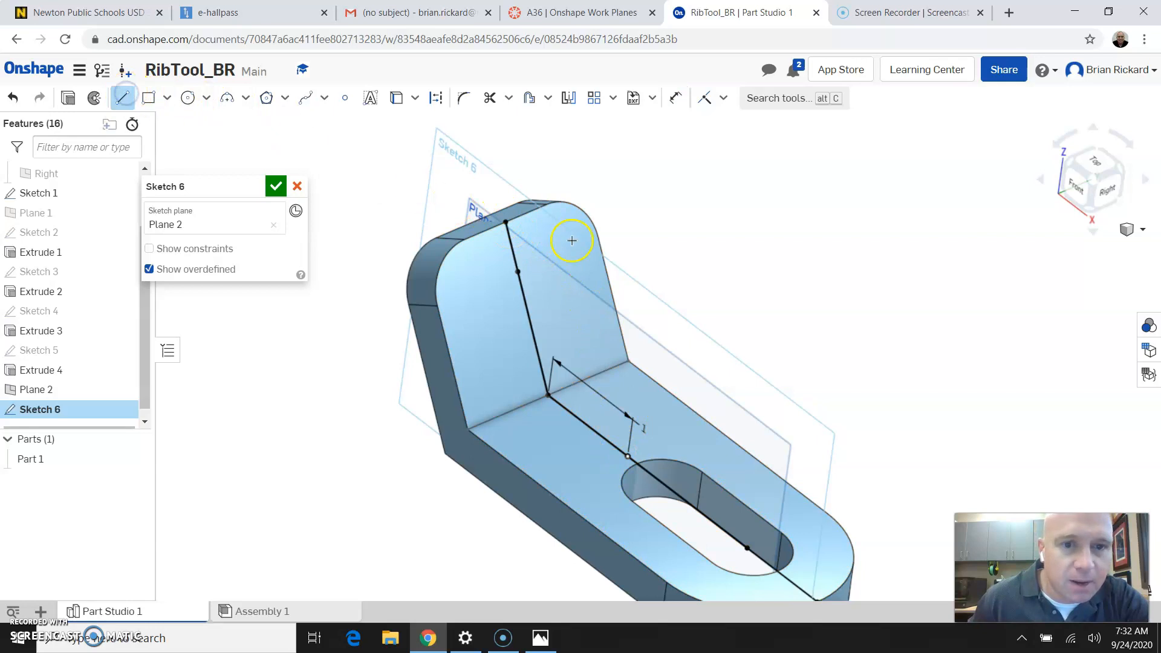
left_click(507, 223)
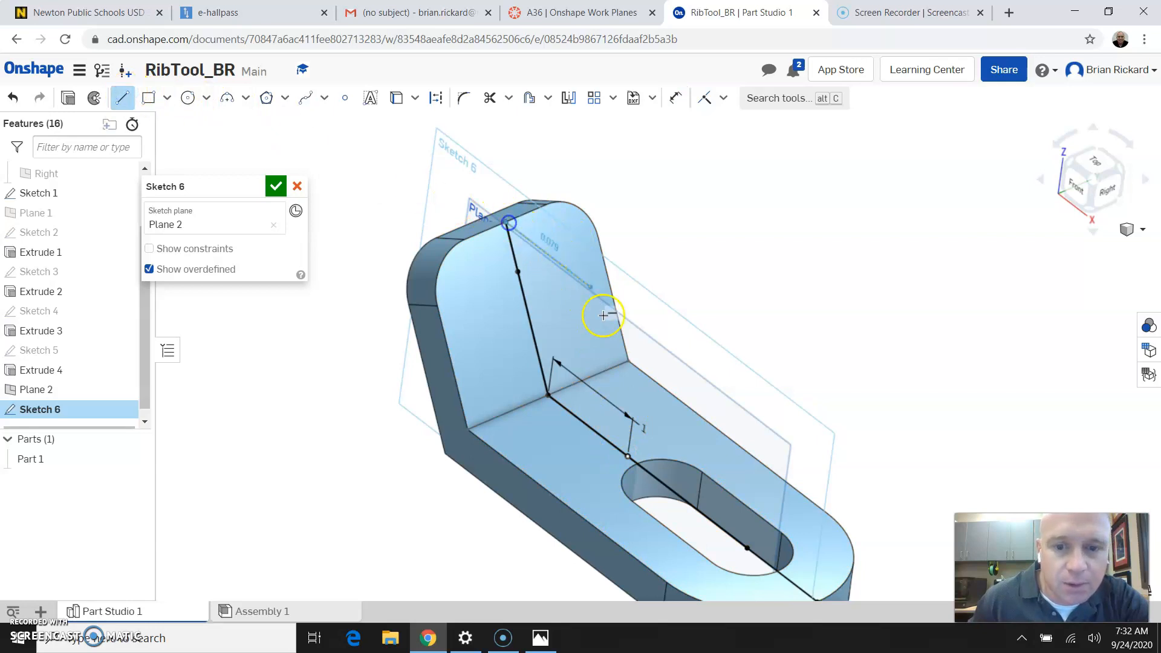
left_click(627, 458)
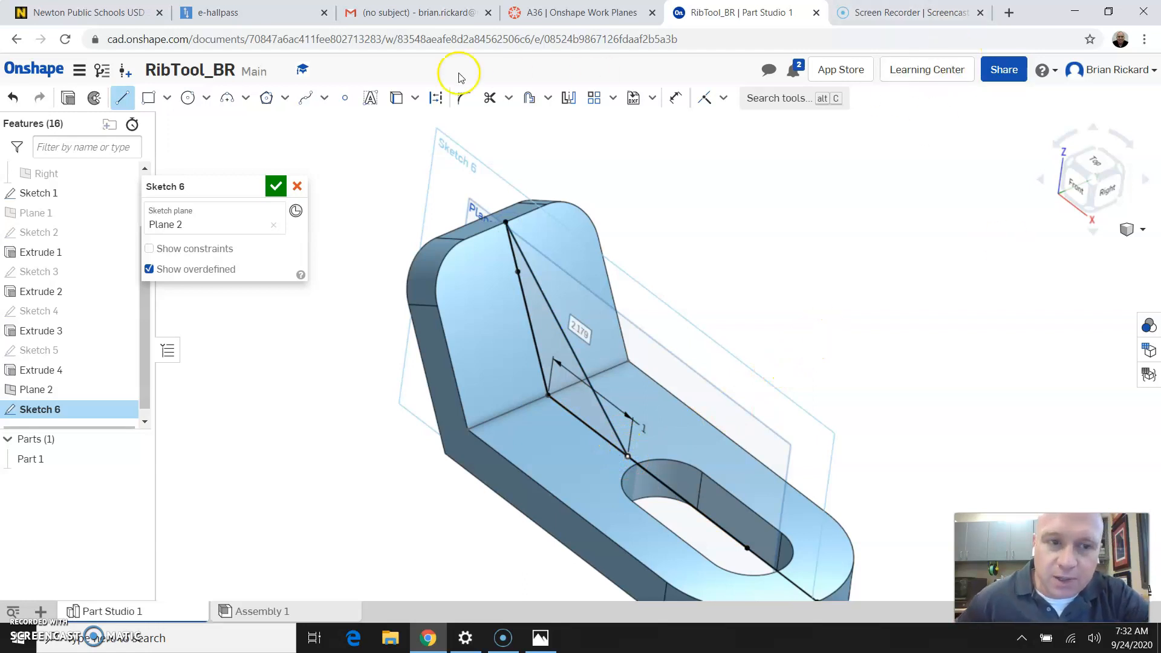
left_click(278, 189)
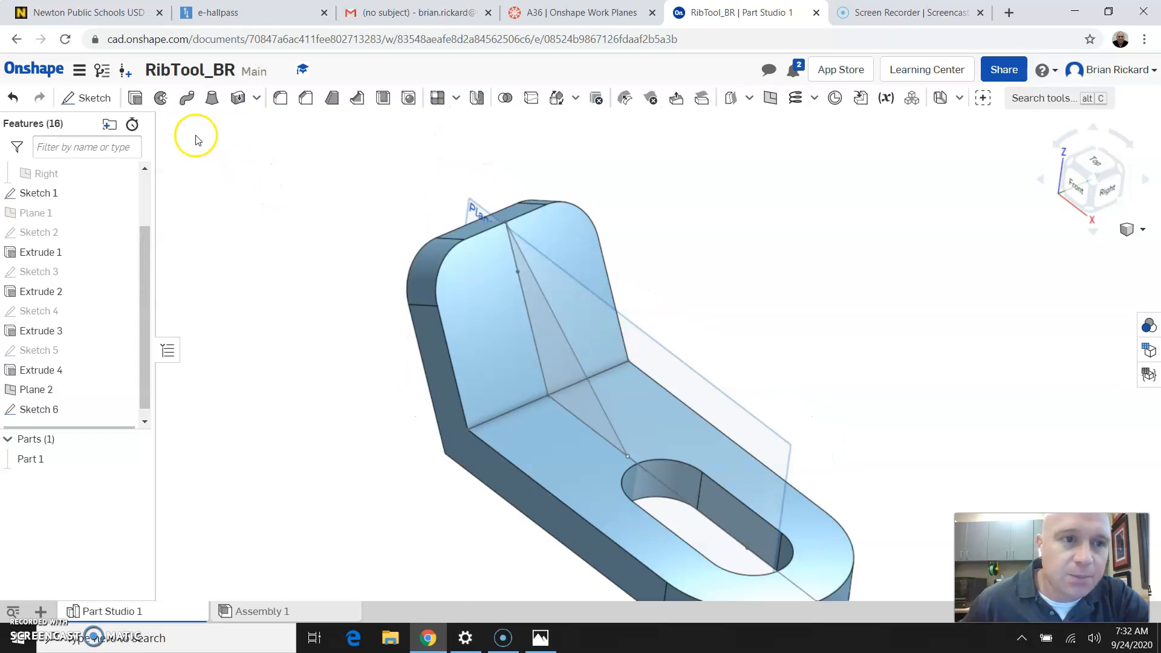
Create a rib 0.25 in thick from the diagonal sketch line, parallel to the sketch plane, after checking the thickness in reference drawing IMG_2930.jpg
left_click(359, 99)
left_click(549, 304)
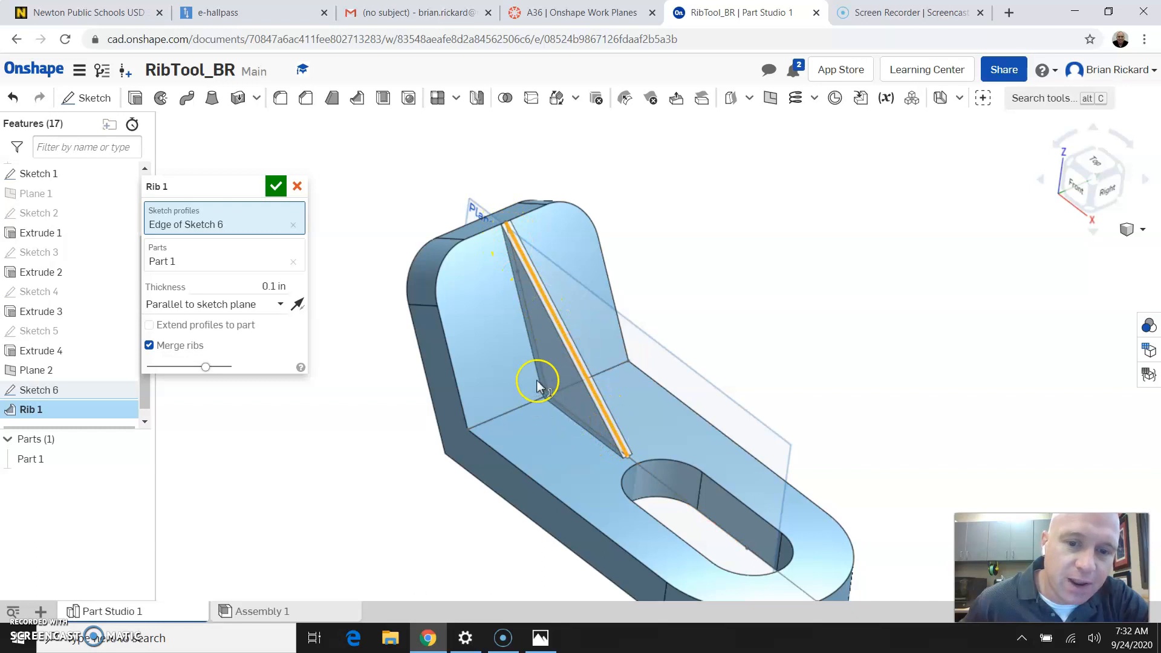
mouse_move(752, 332)
right_mouse_down()
mouse_move(752, 306)
mouse_move(808, 302)
mouse_move(734, 335)
mouse_move(760, 326)
right_mouse_up()
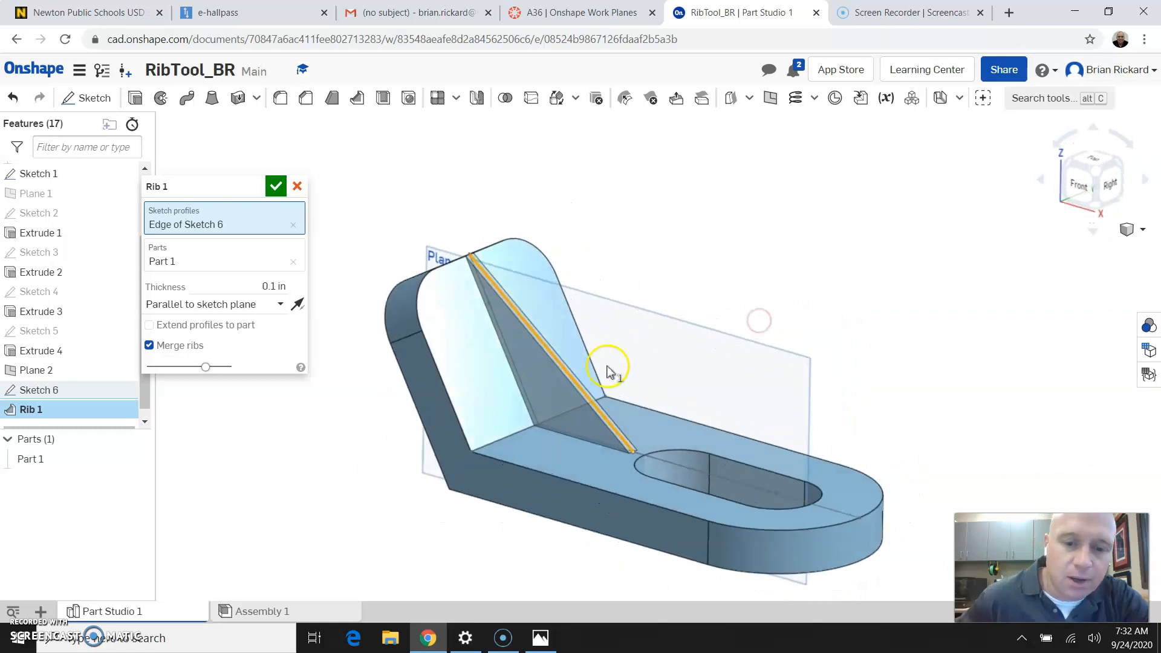
left_click(540, 637)
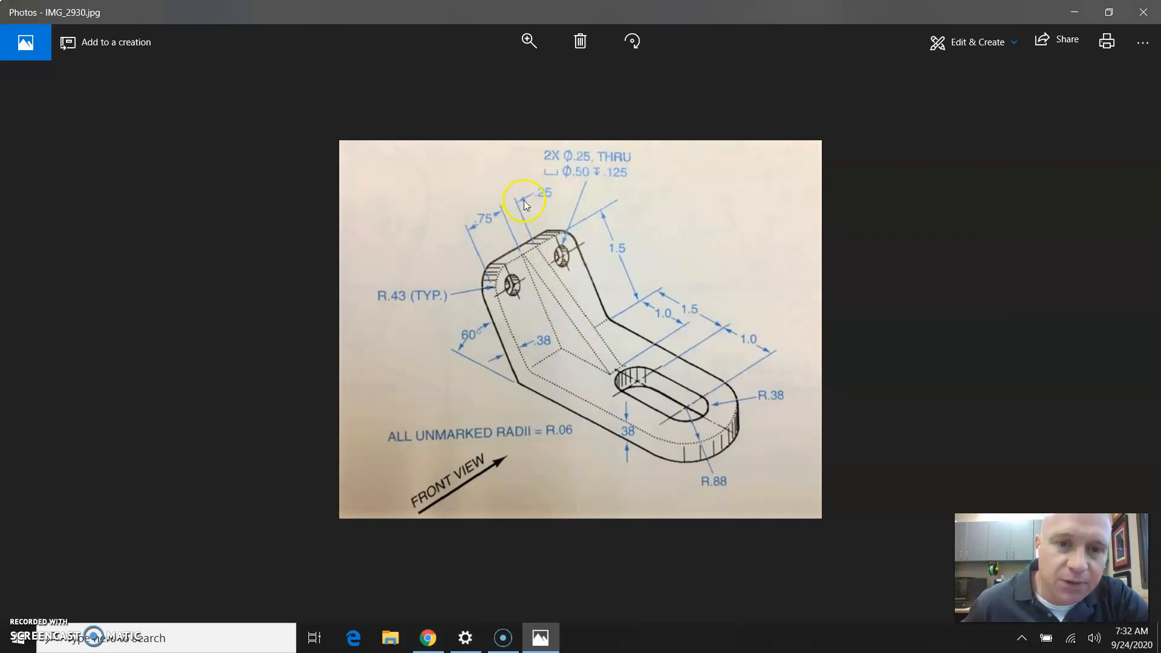
left_click(427, 638)
left_click(266, 286)
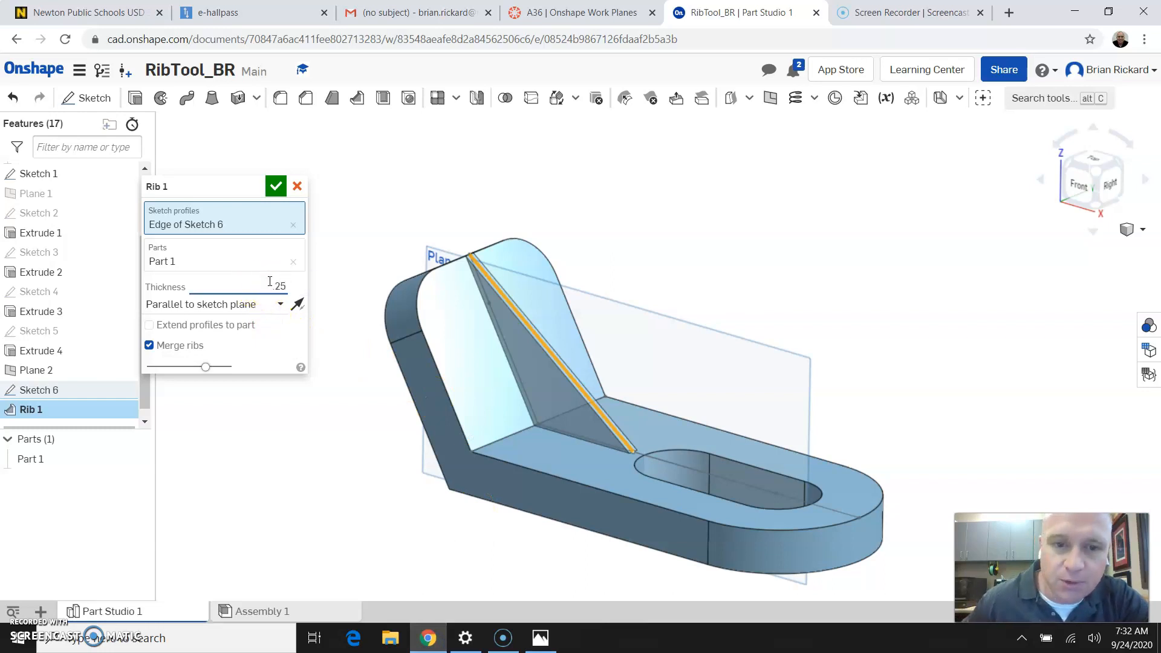
left_click(276, 186)
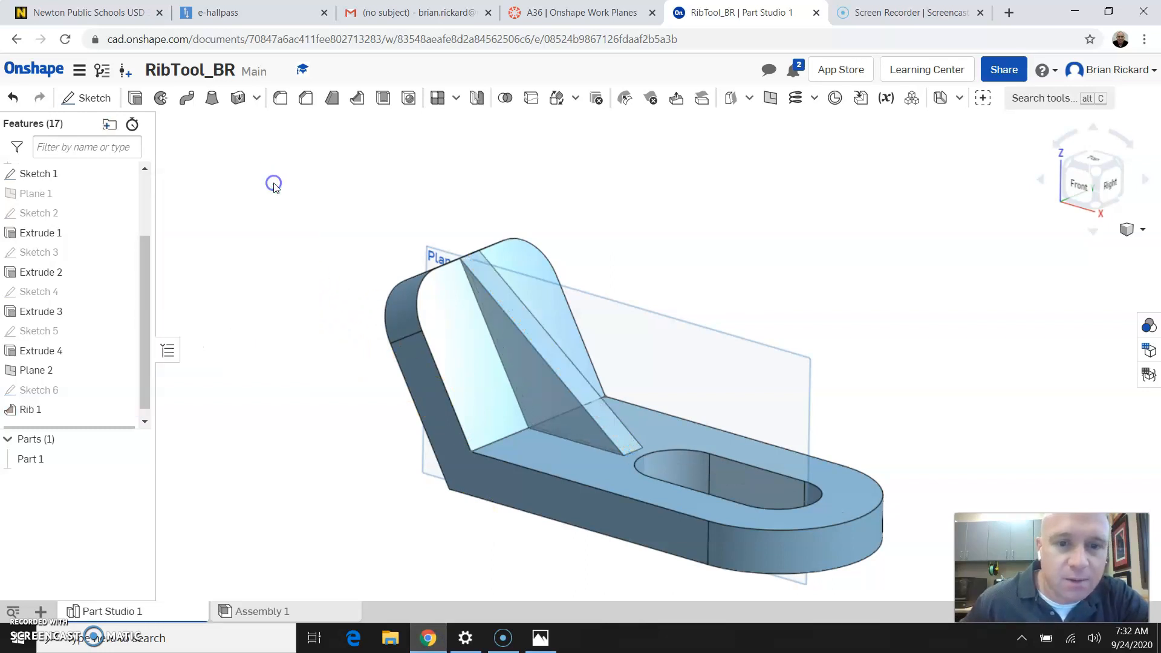
Hide the mid plane, Plane 2, and inspect the rib on the bracket
mouse_move(873, 329)
right_mouse_down()
mouse_move(819, 368)
mouse_move(837, 318)
mouse_move(930, 291)
mouse_move(938, 272)
mouse_move(889, 300)
mouse_move(845, 306)
mouse_move(860, 323)
right_mouse_up()
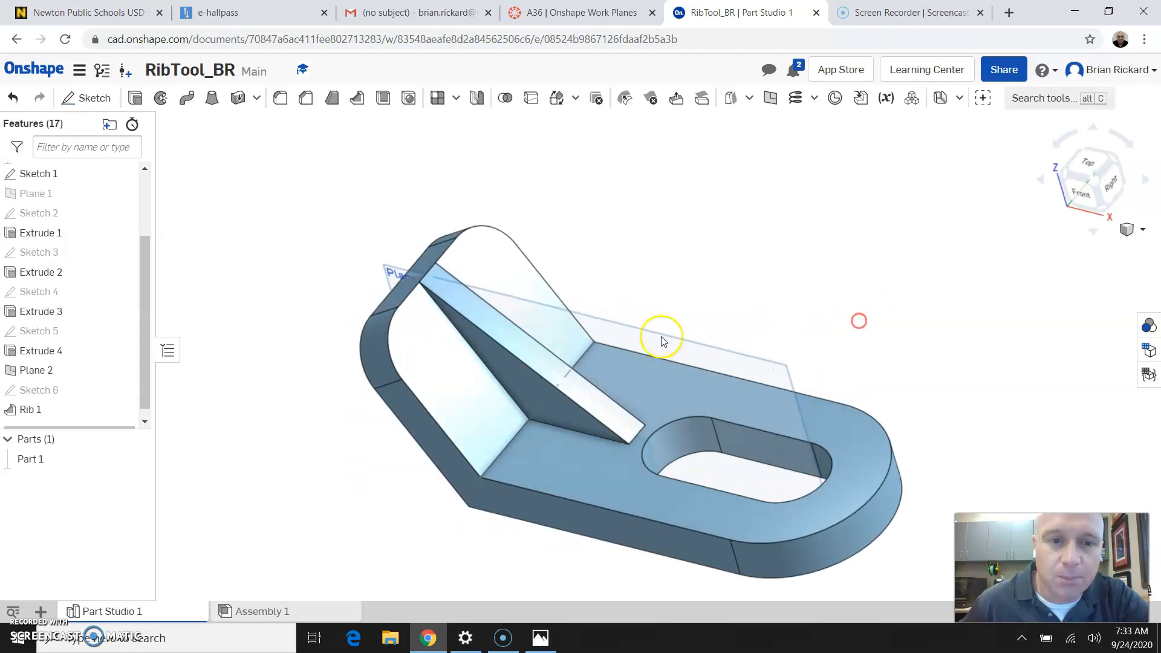
left_click(123, 370)
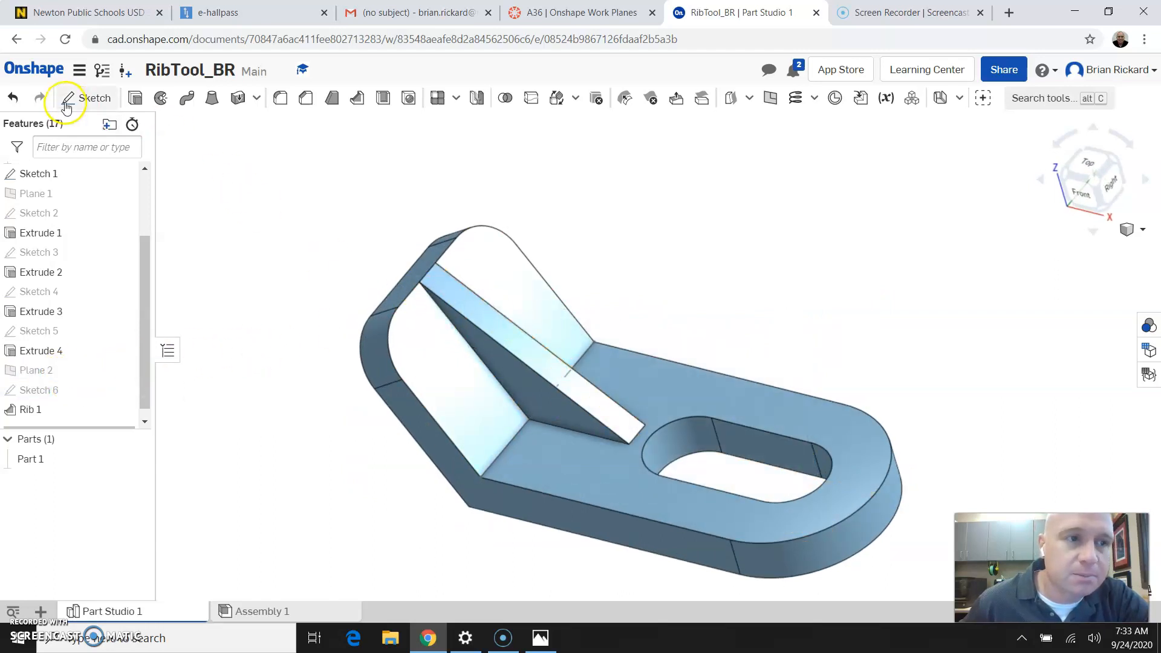
mouse_move(640, 365)
right_mouse_down()
mouse_move(671, 325)
mouse_move(661, 344)
right_mouse_up()
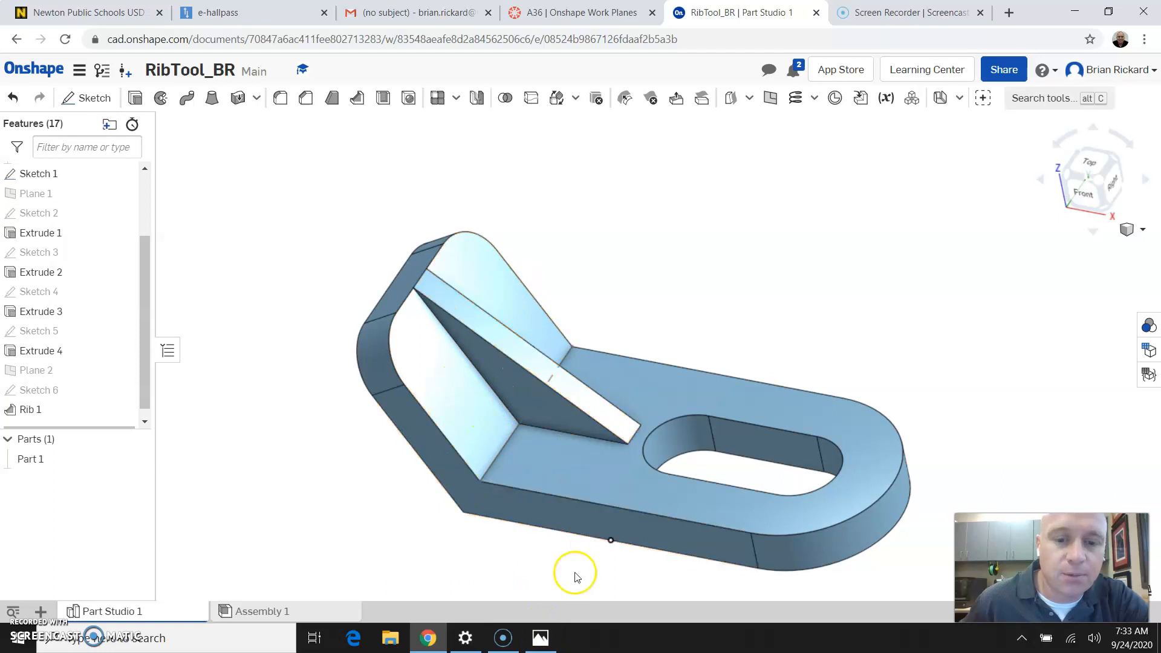
mouse_move(534, 634)
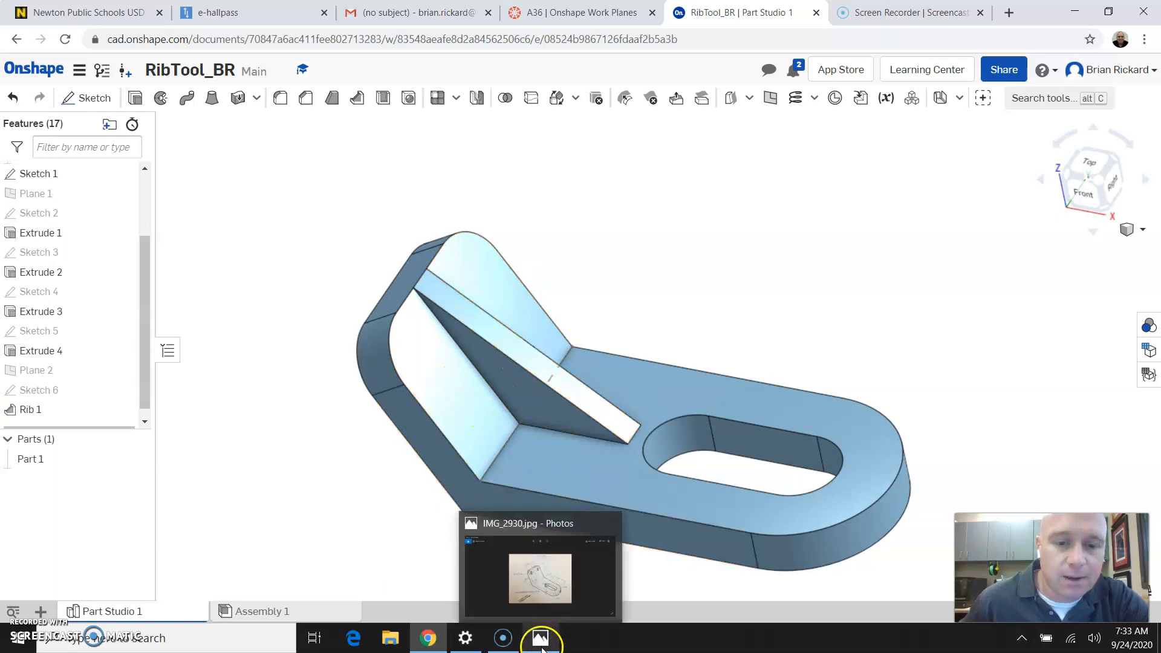